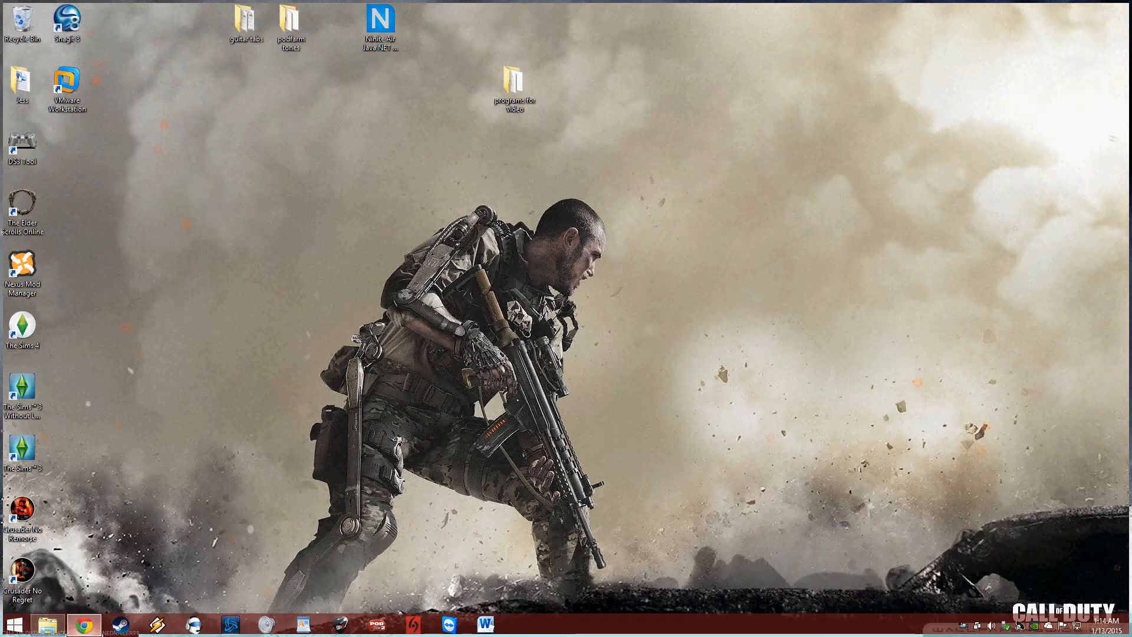
Step: Bring up Chrome showing the Kaspersky article on recording Rescue Disk 10 to USB
left_click(84, 624)
Step: Download the Rescue Disk 10 ISO image and the rescue2usb recording utility from the article
left_click_drag(204, 25, 70, 25)
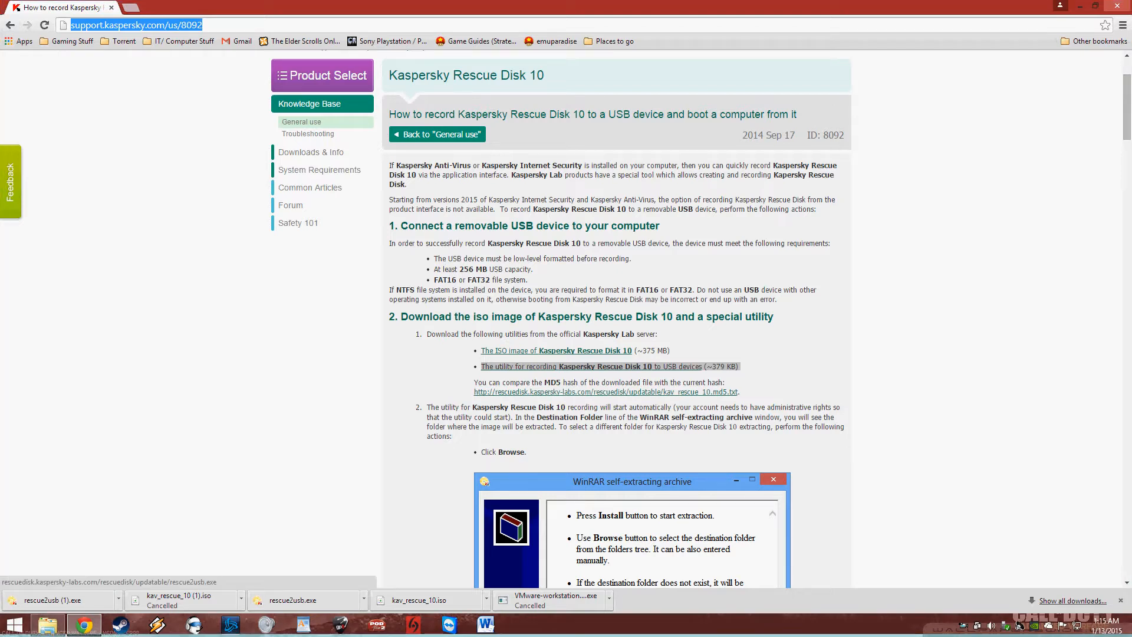
left_click_drag(480, 350, 740, 366)
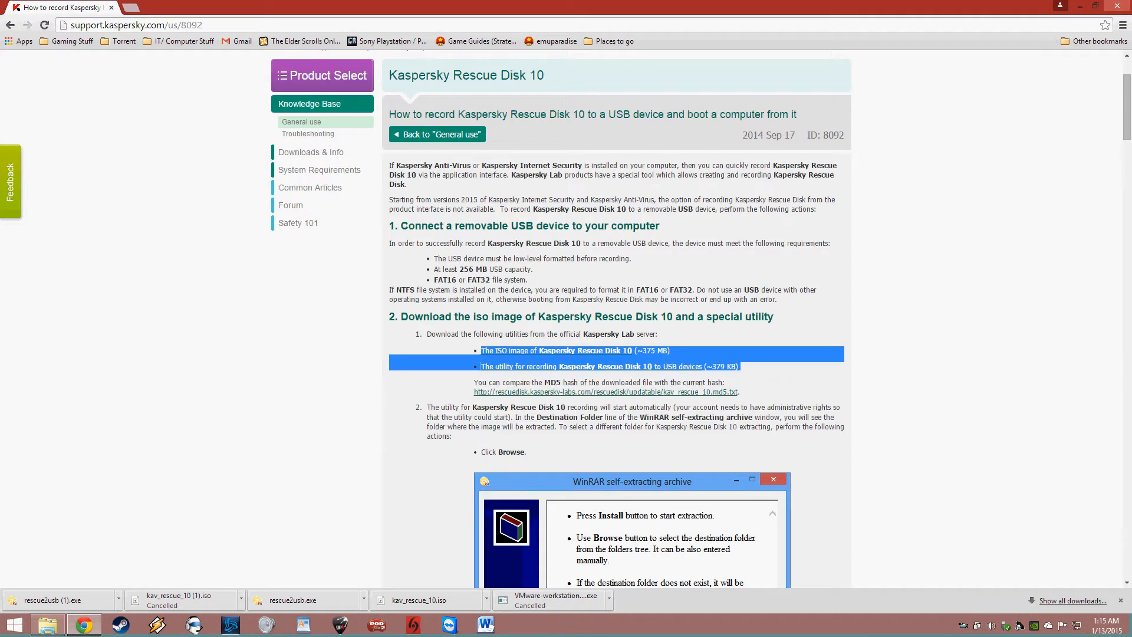
left_click(752, 367)
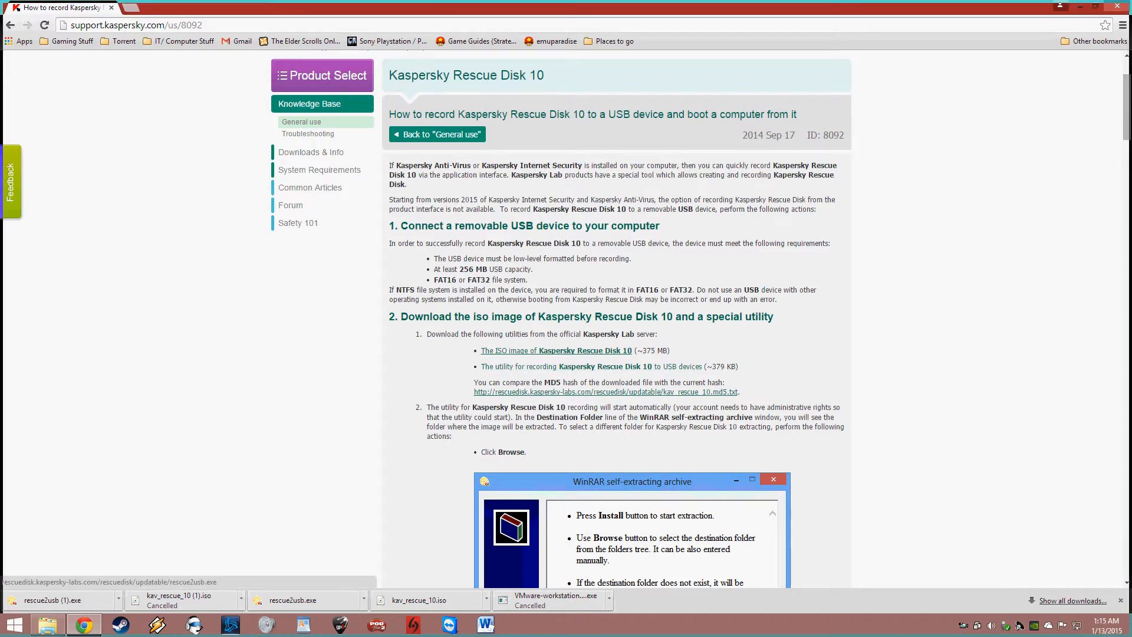
left_click(569, 351)
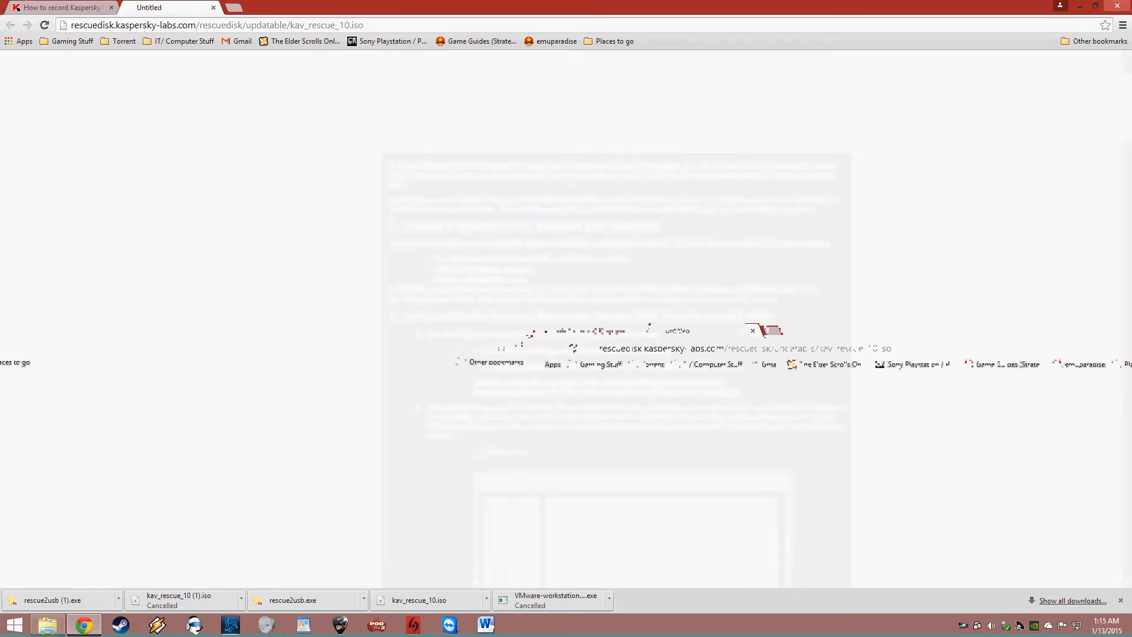
left_click(578, 367)
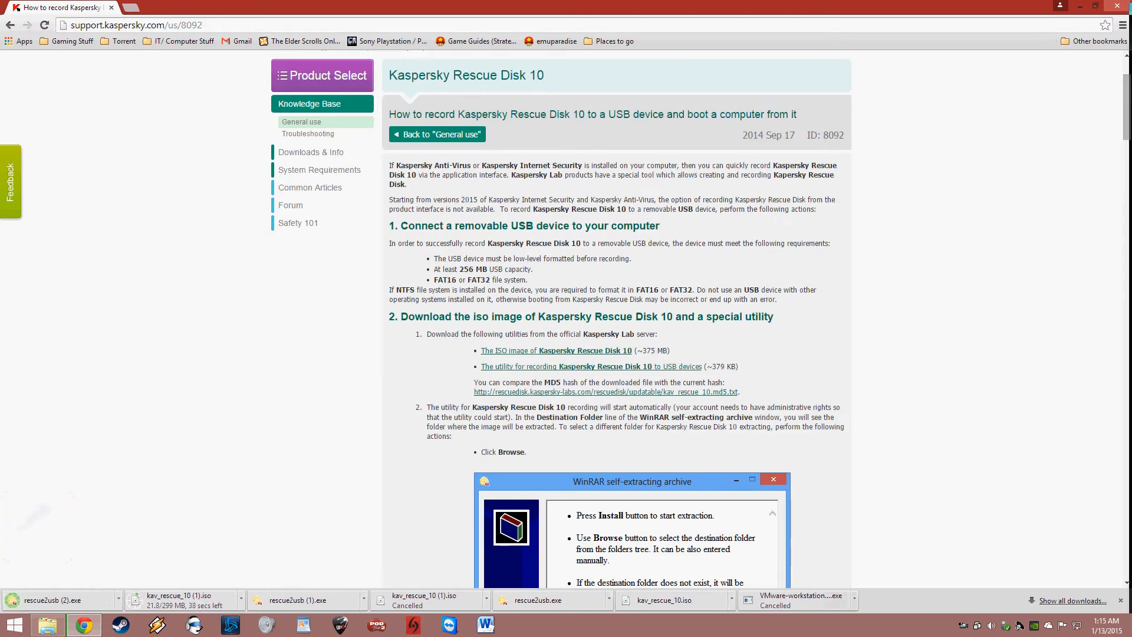
Step: Cancel the duplicate kav_rescue_10 ISO download and restore the browser from full screen
left_click(242, 600)
left_click(269, 580)
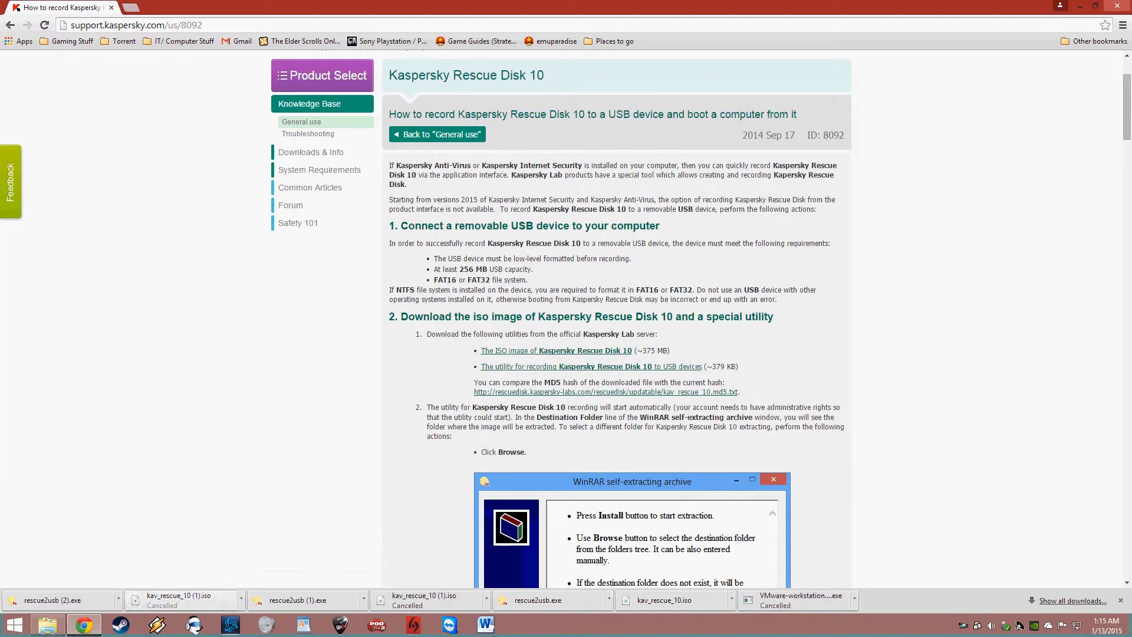
left_click(1096, 6)
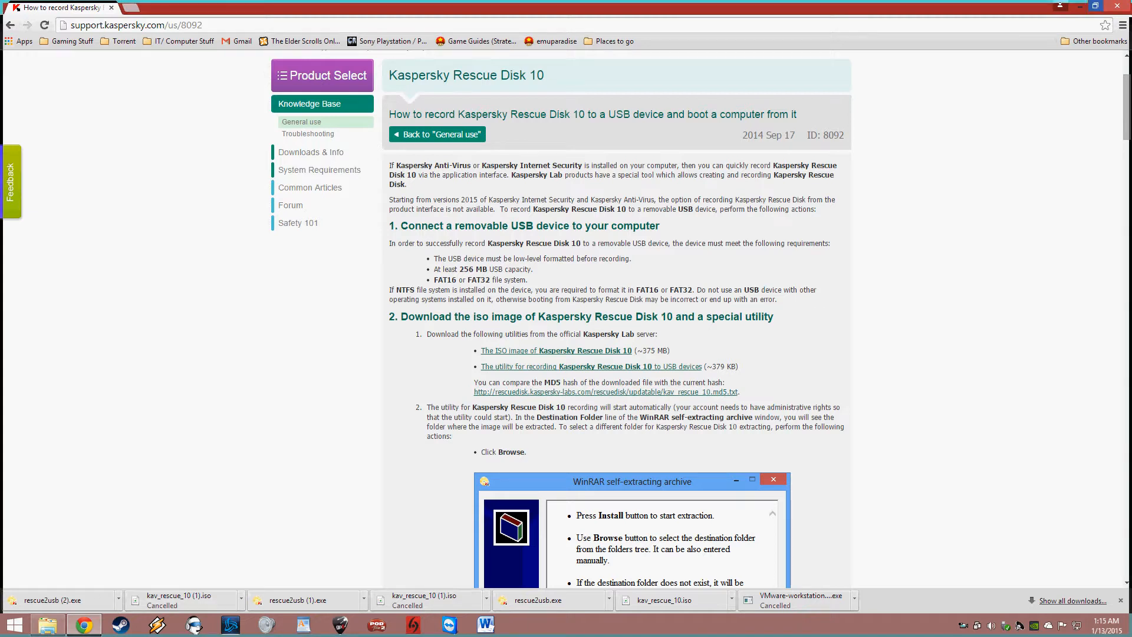
right_click(47, 625)
Step: Open the Downloads folder in File Explorer, minimize Chrome, and run rescue2usb.exe
left_click(47, 565)
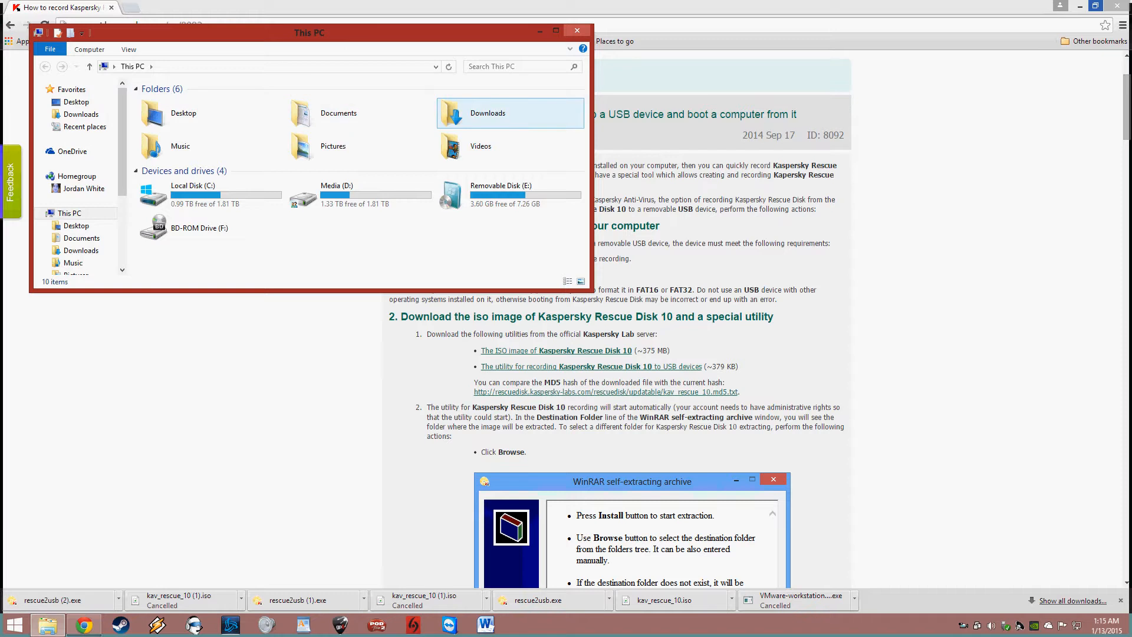
double_click(510, 113)
left_click(296, 115)
left_click(360, 115)
left_click(296, 115)
left_click(360, 115)
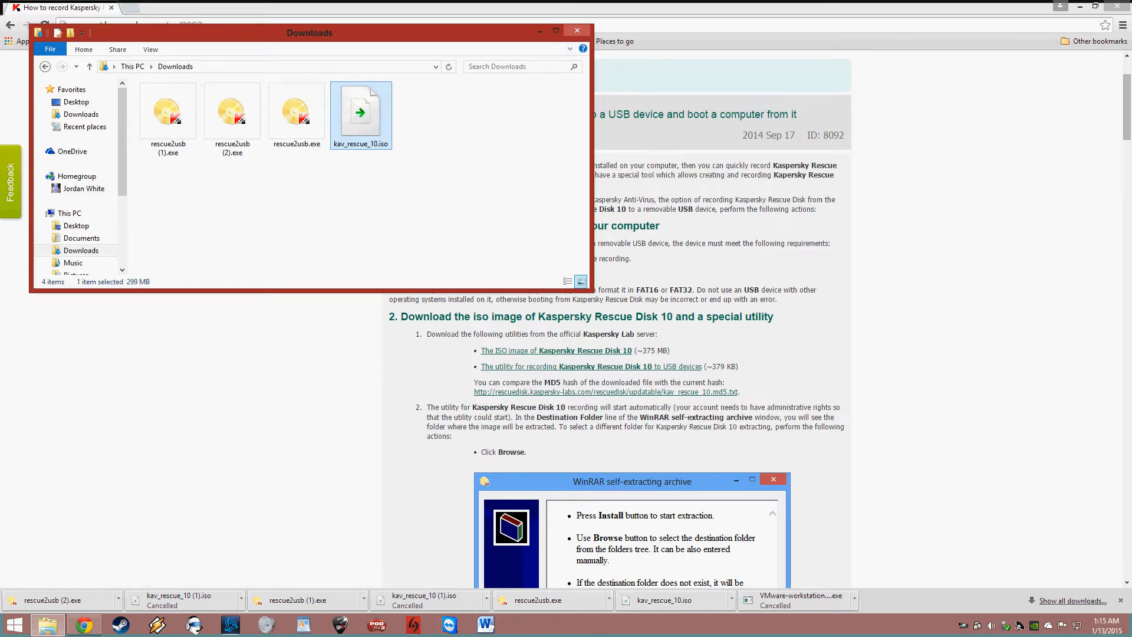
left_click(1081, 7)
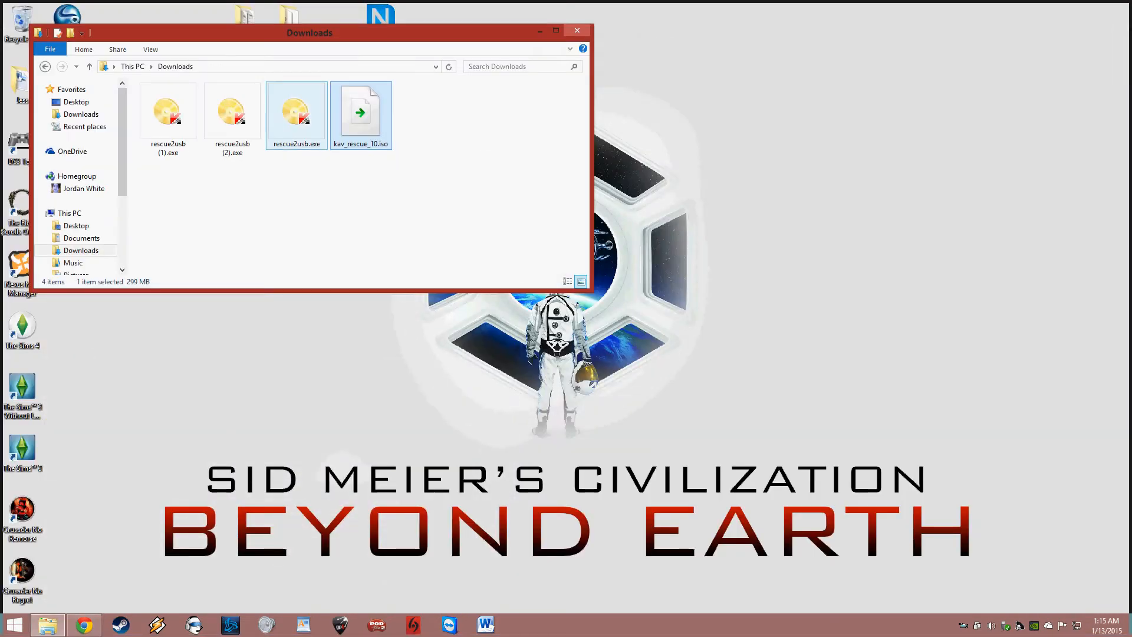
double_click(297, 115)
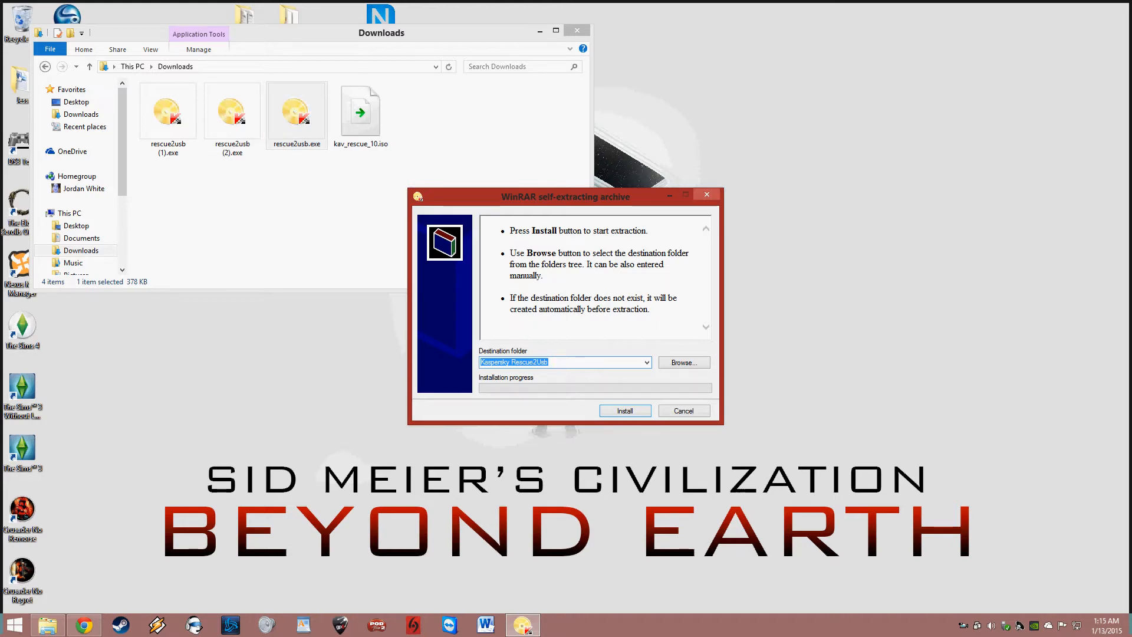
Step: Install the rescue2usb utility from the WinRAR self-extracting archive into Kaspersky Rescue2Usb
key("Return")
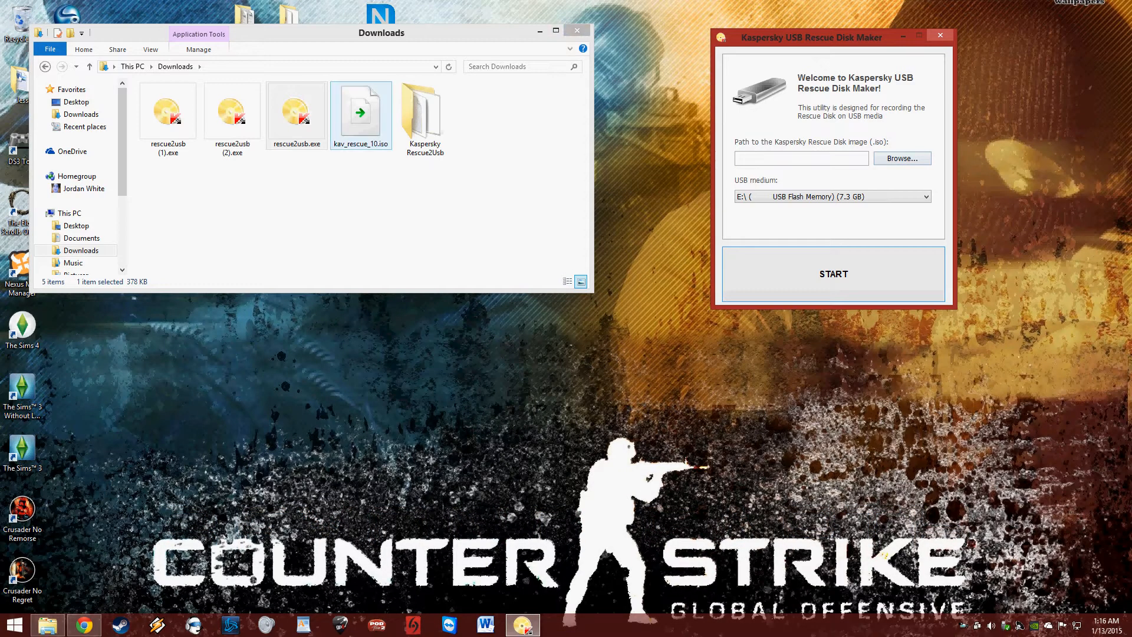
Step: Choose kav_rescue_10.iso from This PC > Downloads as the rescue disk image
left_click(902, 158)
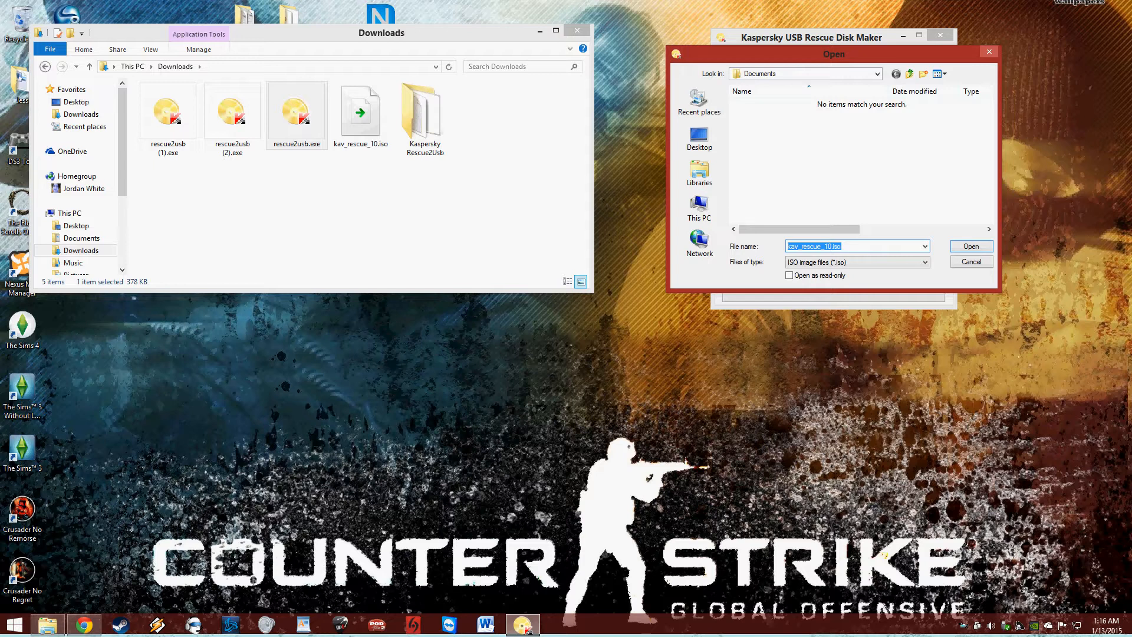
left_click(700, 207)
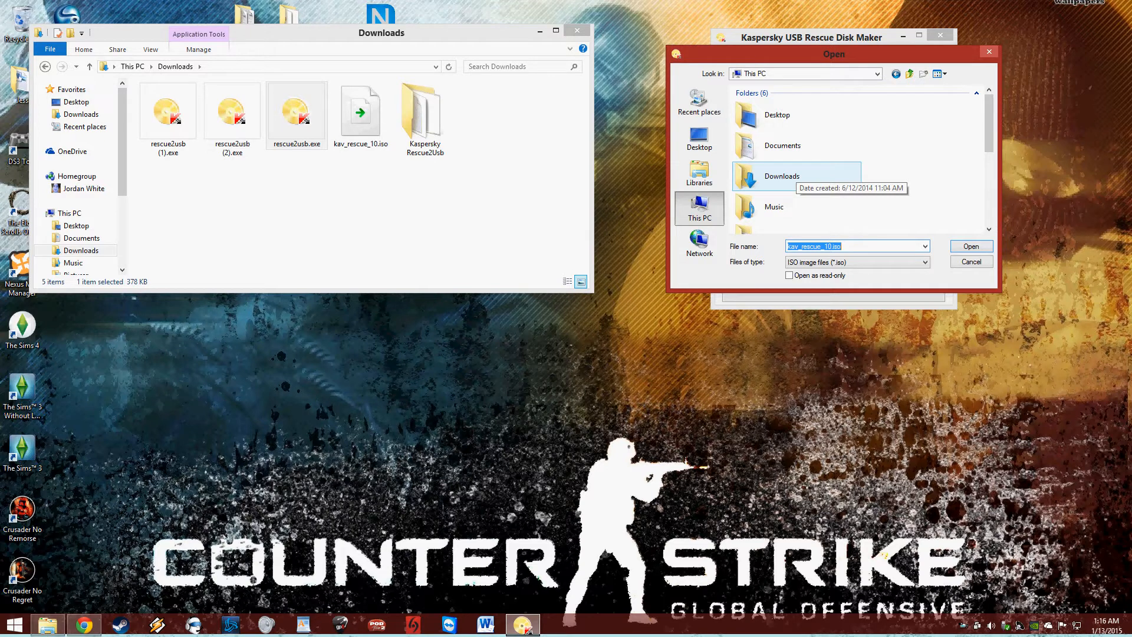
double_click(793, 177)
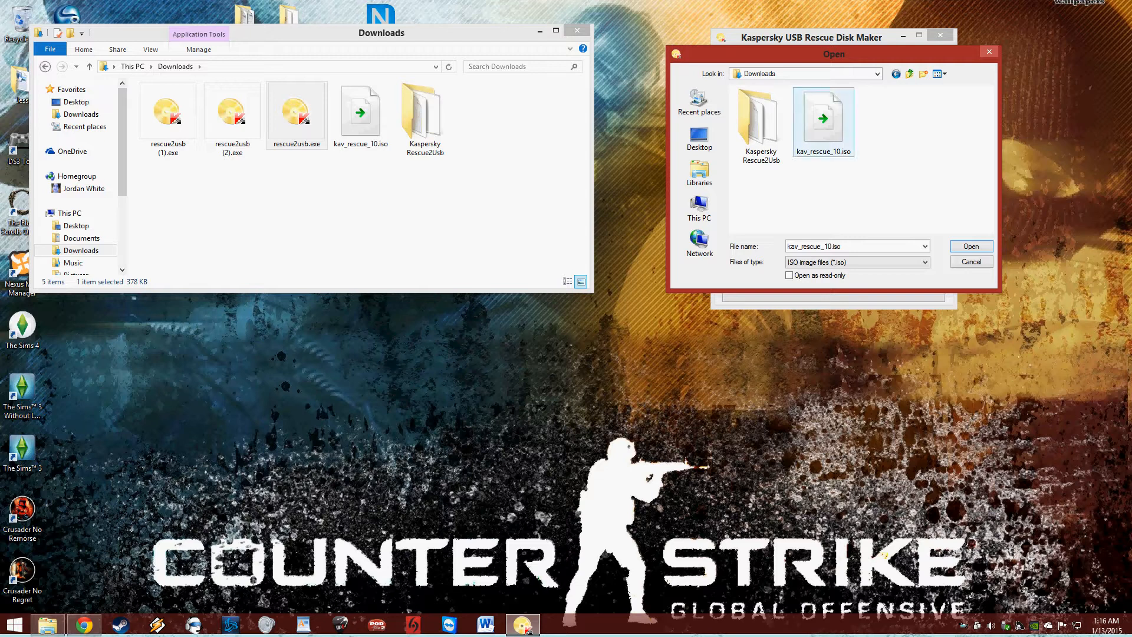
left_click(829, 151)
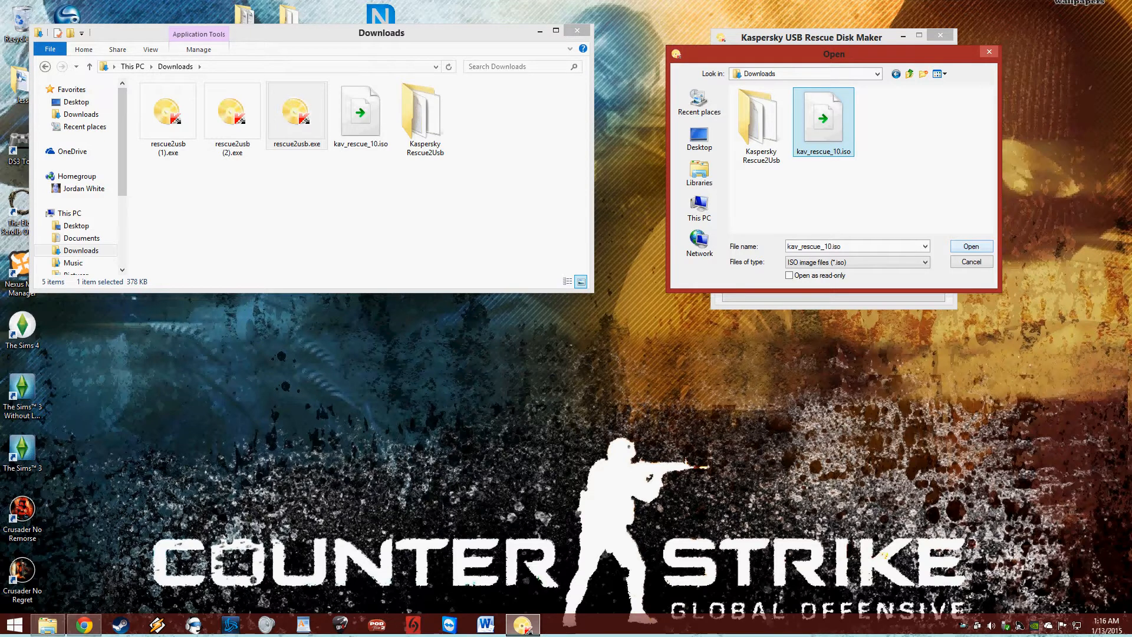
key("Return")
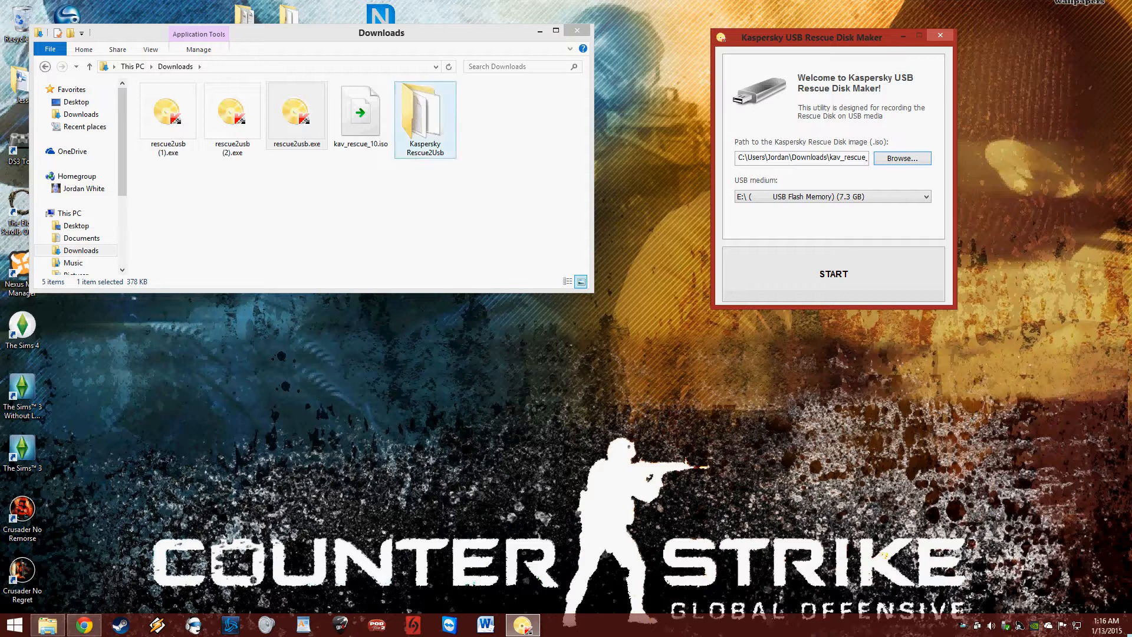
Step: Keep drive E: as the USB medium, start recording, and approve formatting drive E:
left_click(832, 197)
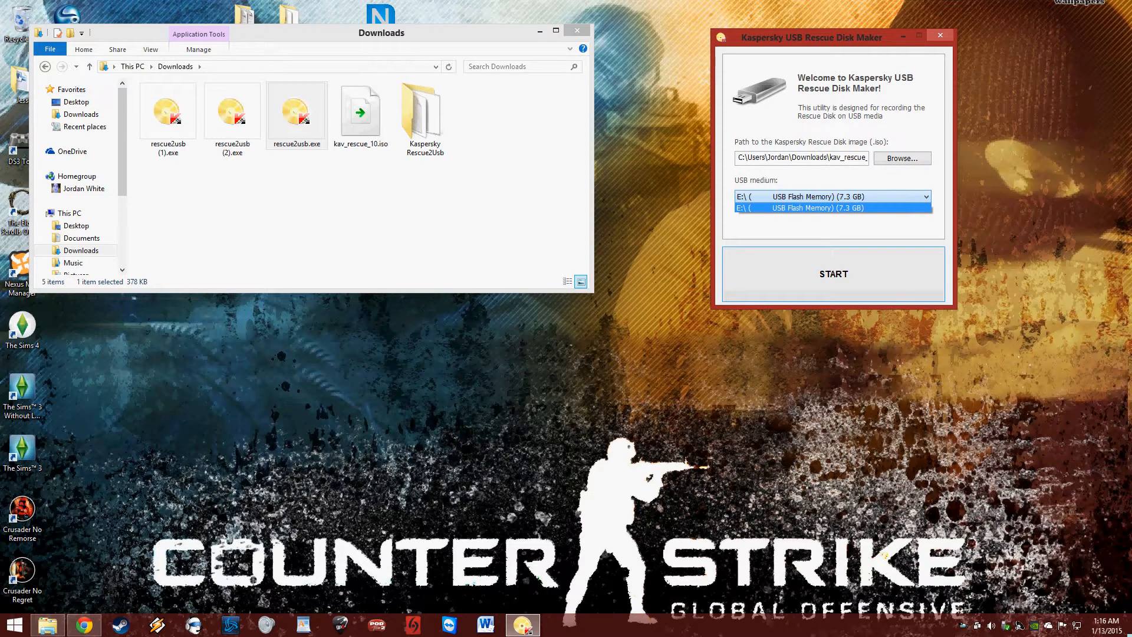
left_click(832, 196)
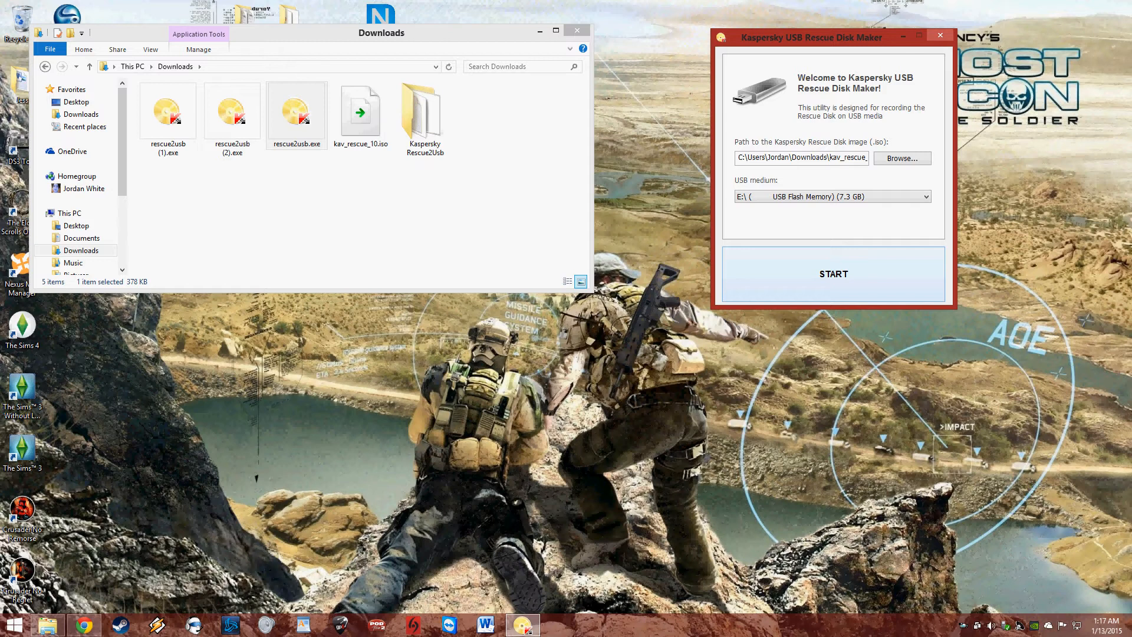
left_click(833, 274)
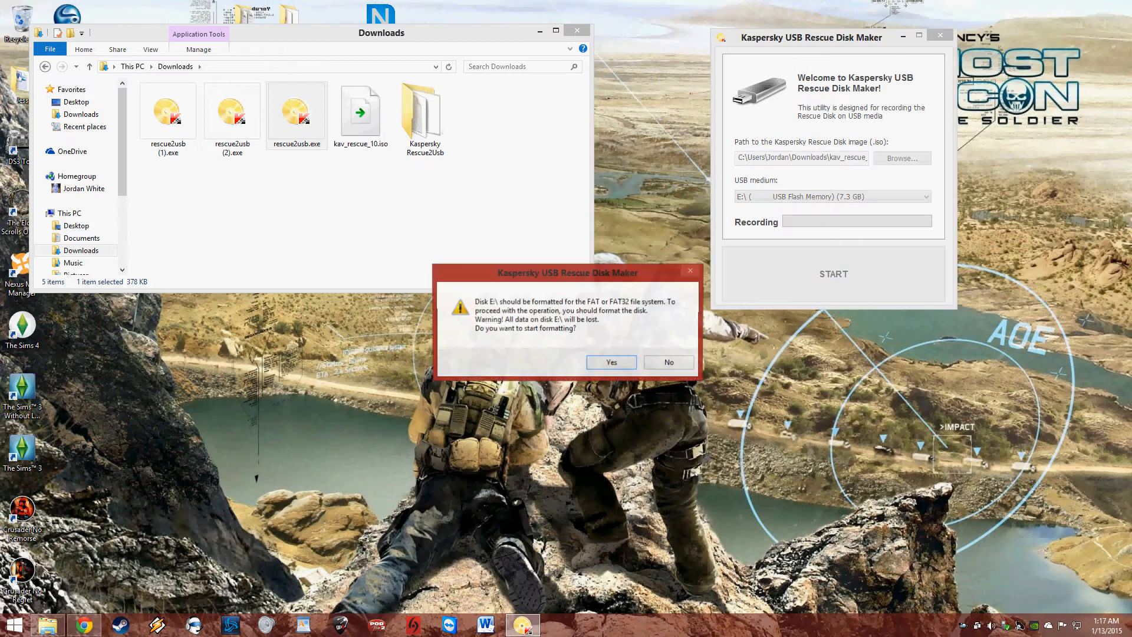
left_click_drag(567, 272, 539, 198)
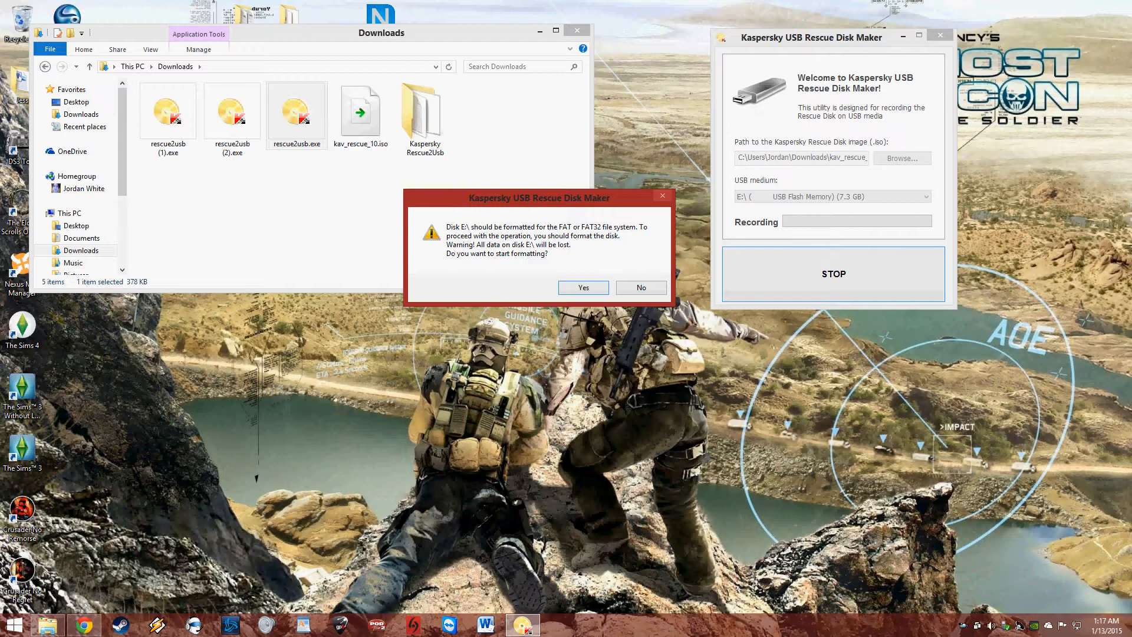
key("Return")
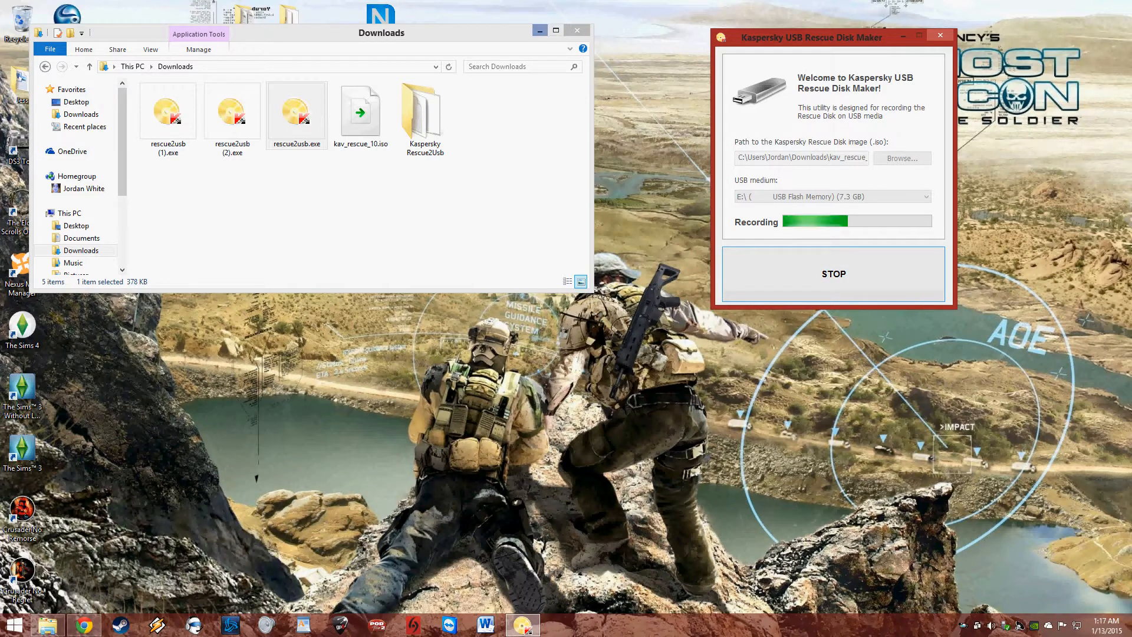
Step: Wait for the rescue disk recording onto drive E: to finish and dismiss the success message
left_click_drag(382, 32, 414, 252)
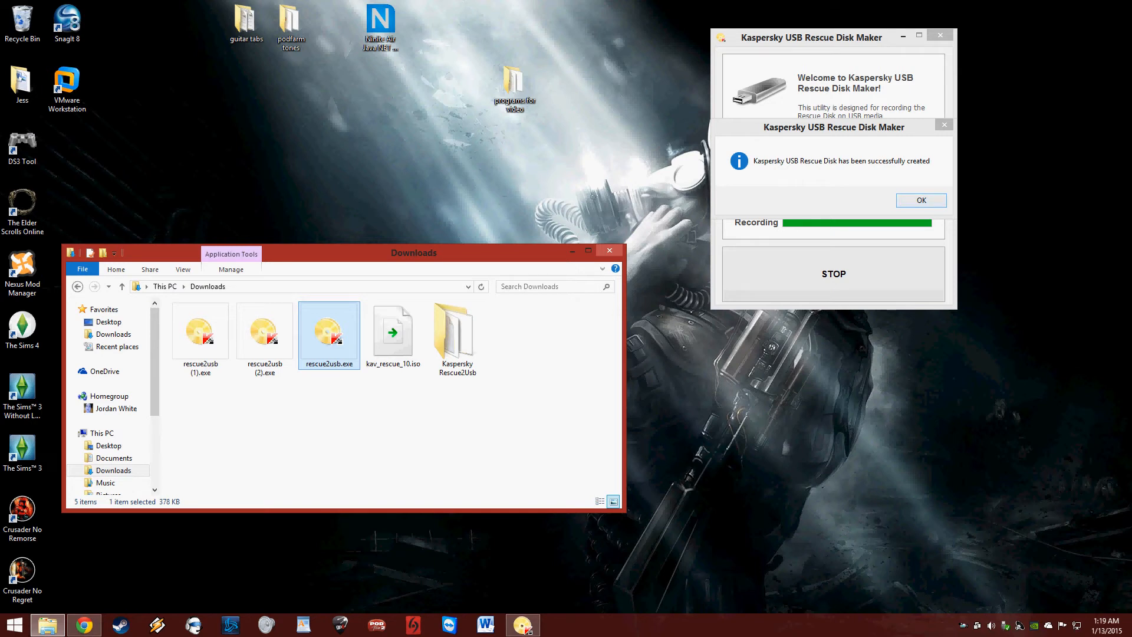
left_click(921, 201)
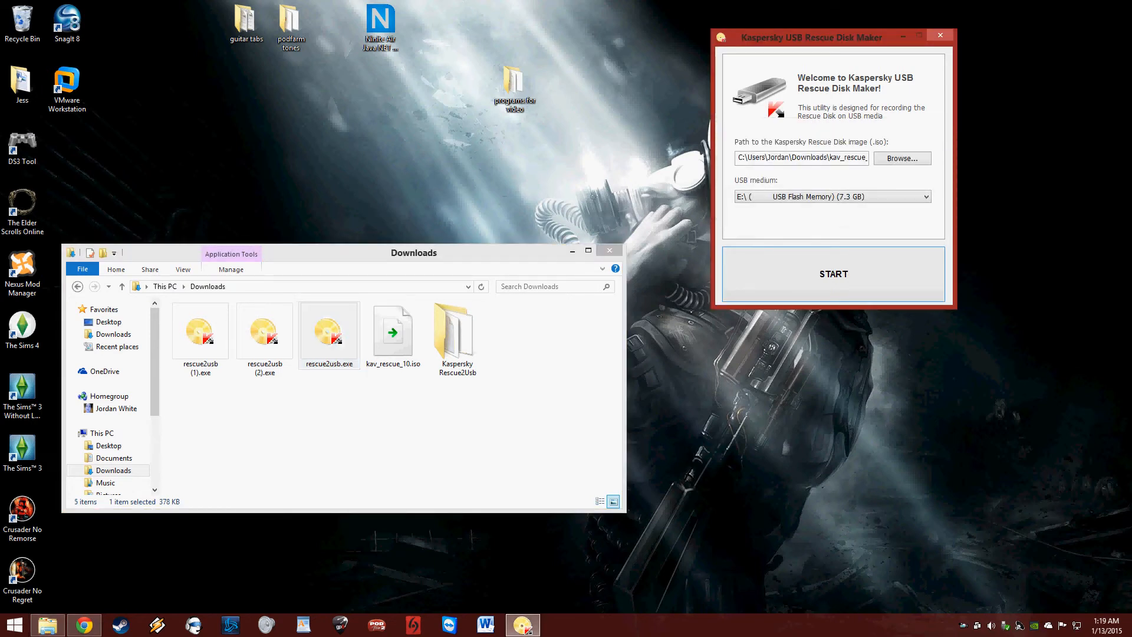
Step: Close Downloads and the Rescue Disk Maker, then open Removable Disk (E:) maximized
left_click(610, 250)
left_click(941, 35)
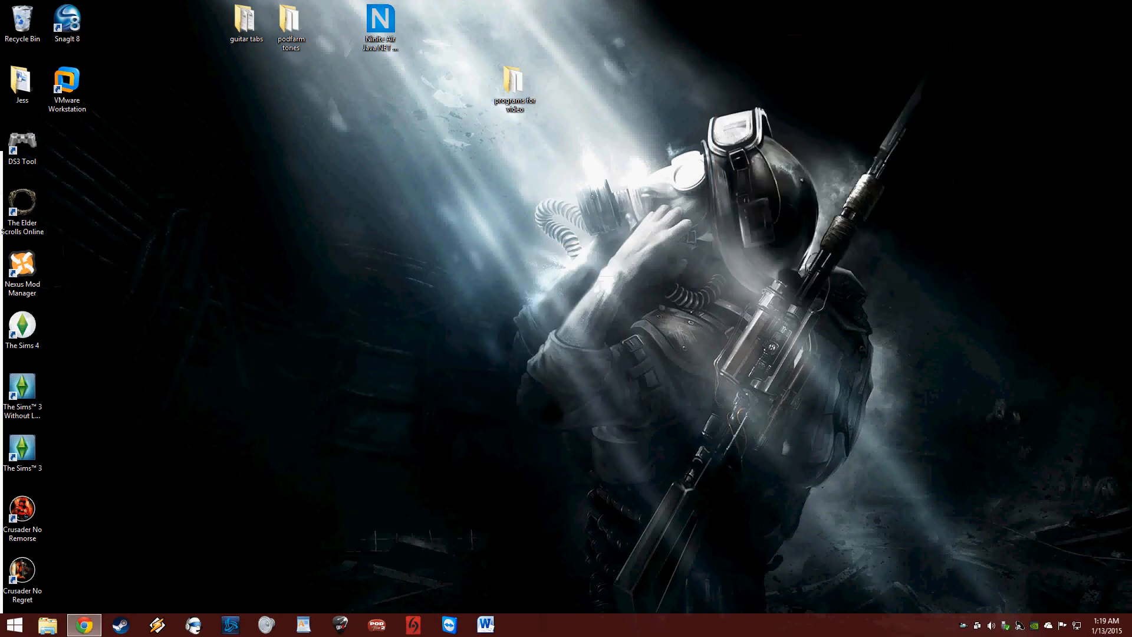
left_click(47, 624)
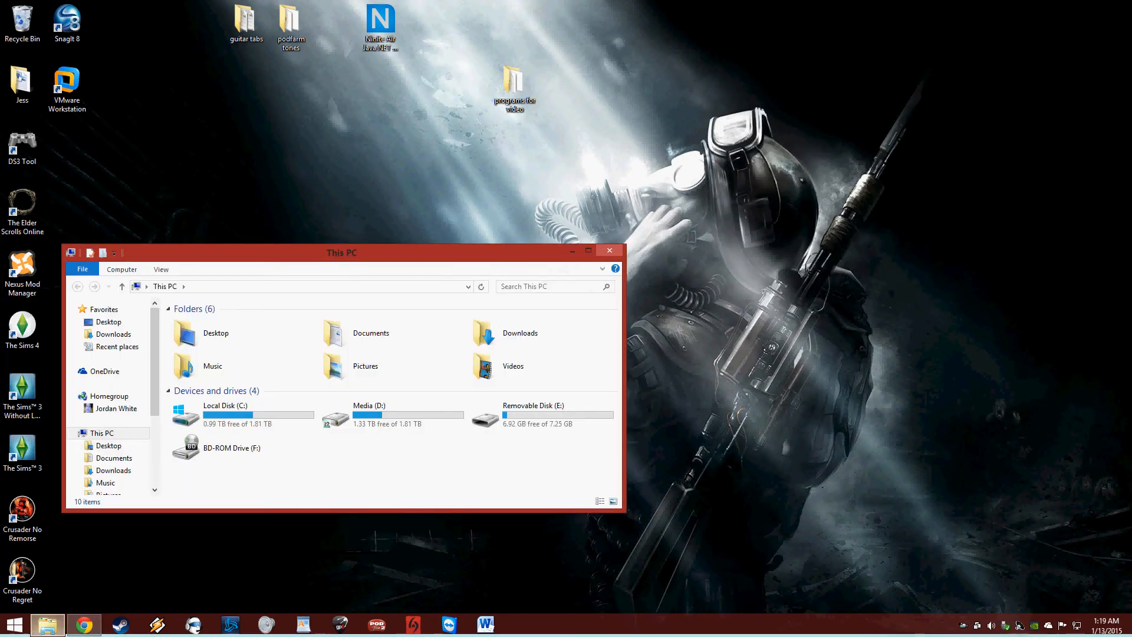
left_click(542, 415)
double_click(519, 415)
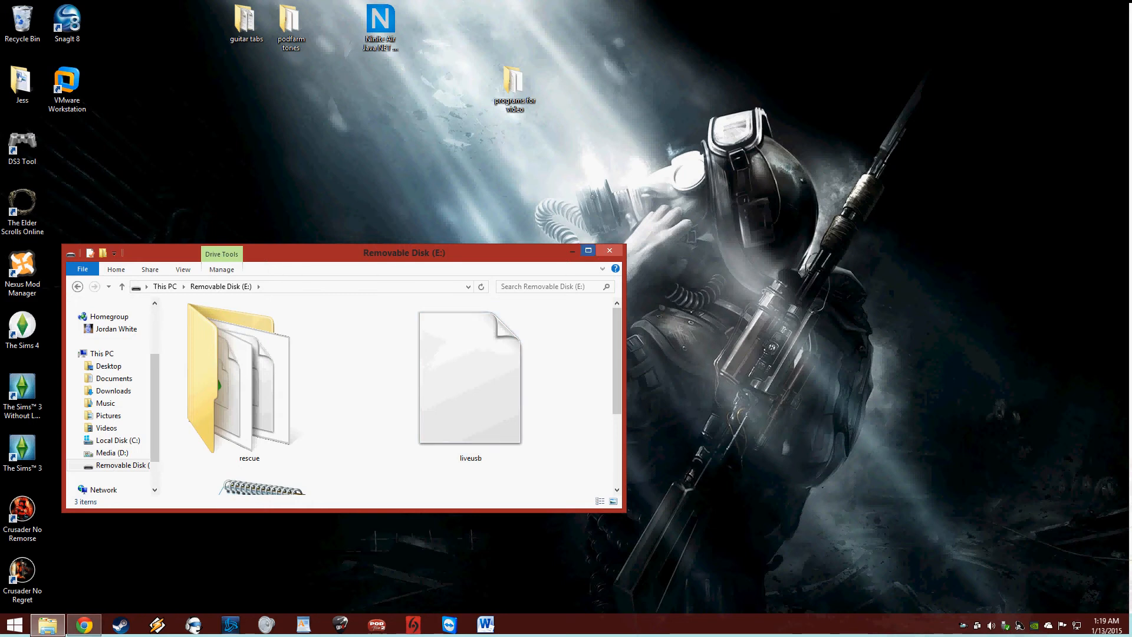
left_click(589, 250)
Step: Check the rescue folder and the root of drive E:, then close File Explorer
double_click(183, 133)
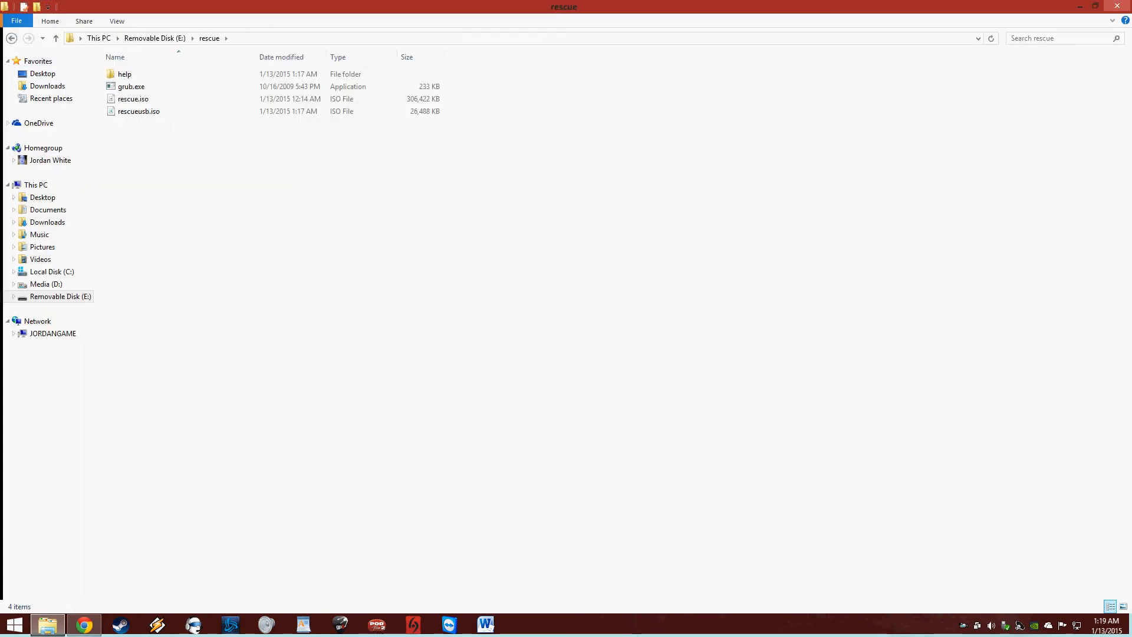
left_click(11, 38)
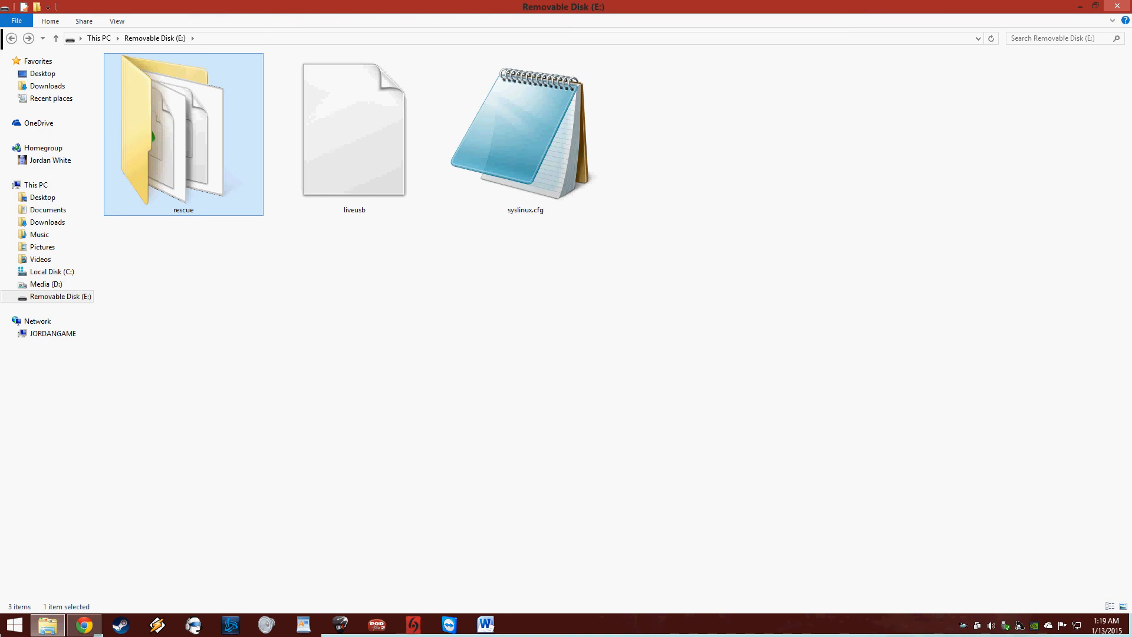
left_click(1119, 4)
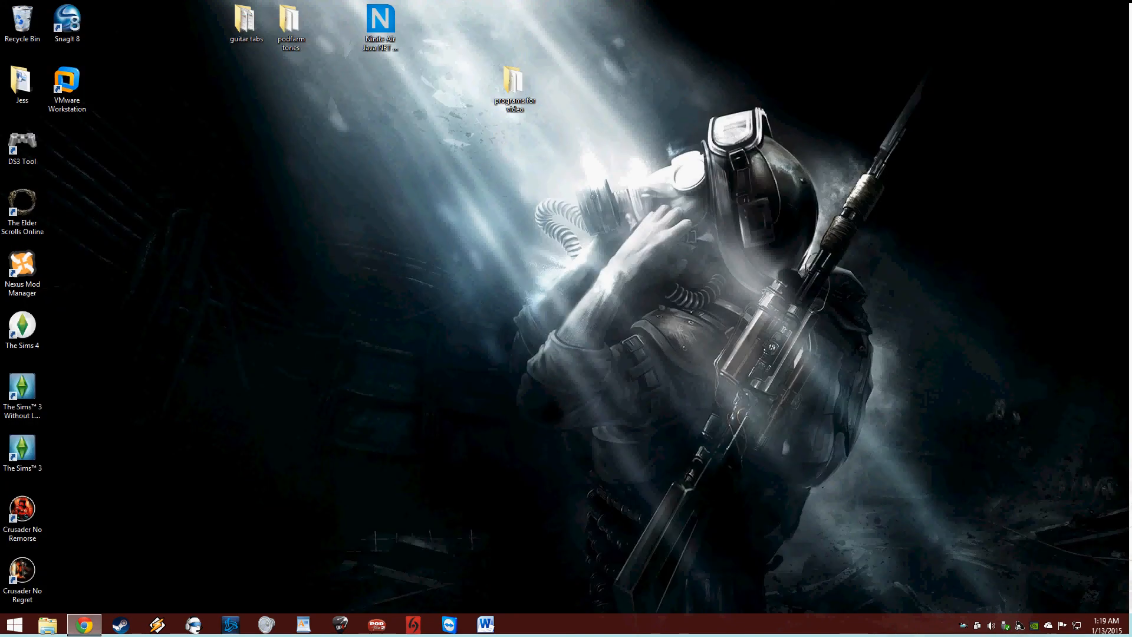